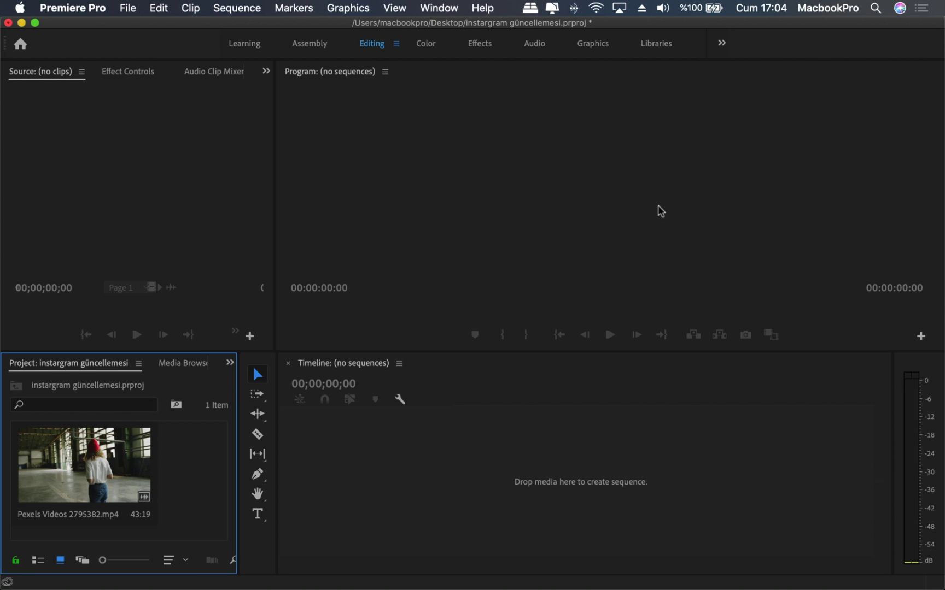
Make a new sequence from the warehouse clip and play it through once
left_click(79, 453)
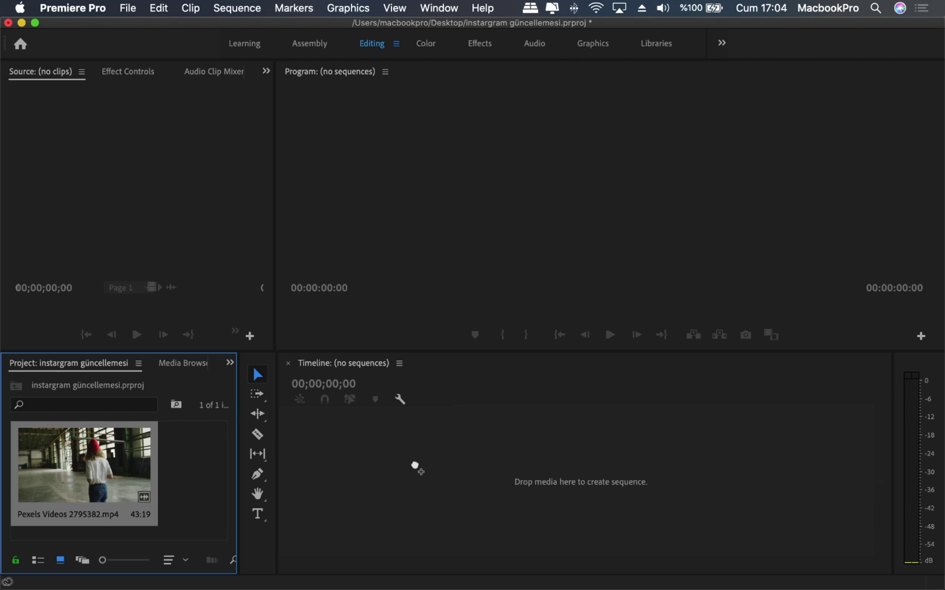
left_click_drag(80, 465, 416, 468)
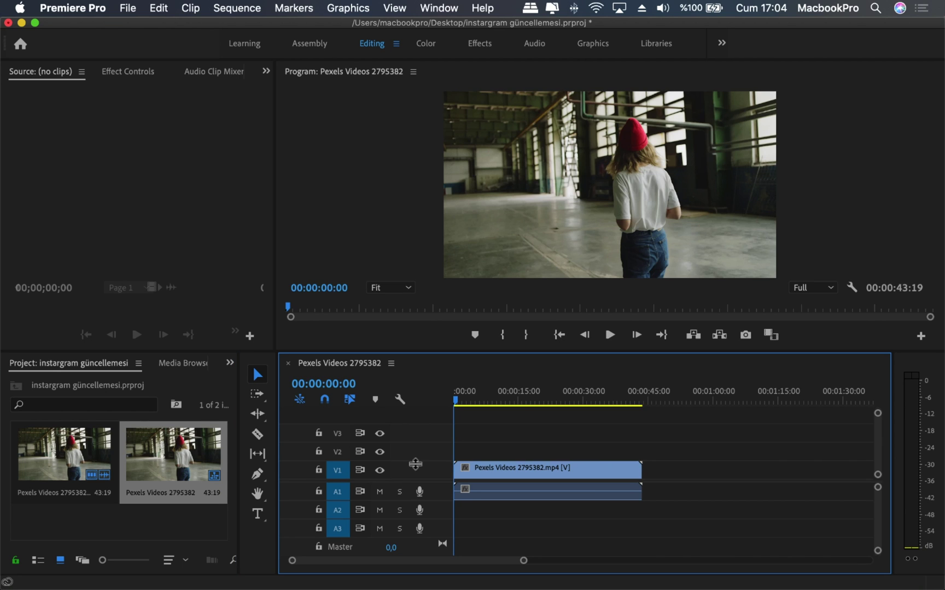
left_click(610, 335)
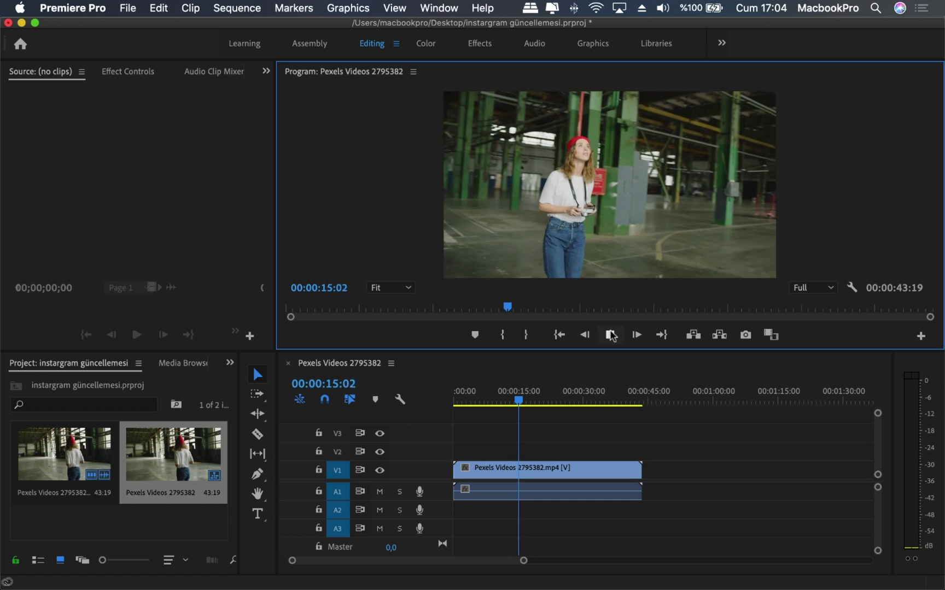
left_click(611, 336)
Remove the clip from the timeline and delete the Pexels sequence from the project
left_click(588, 475)
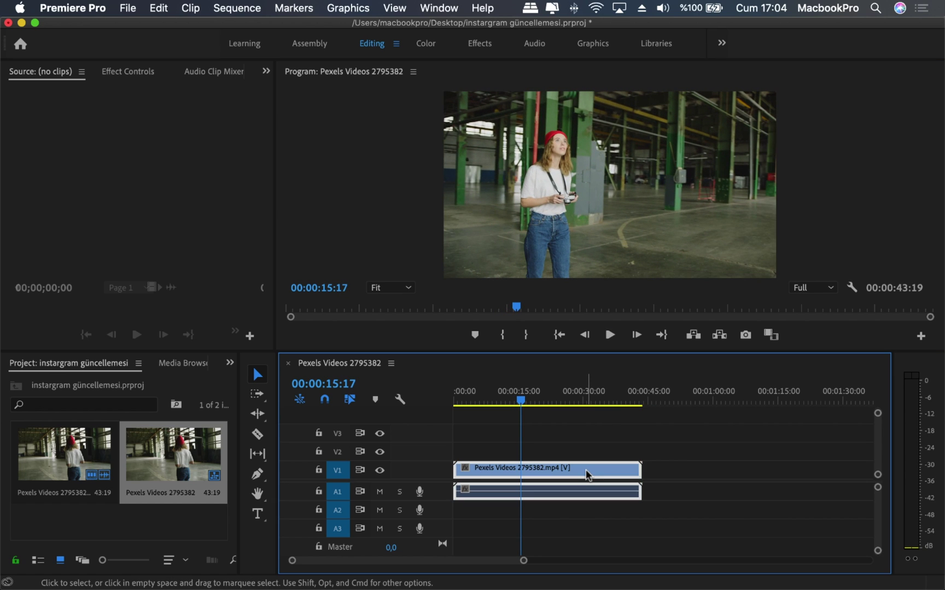
key("Delete")
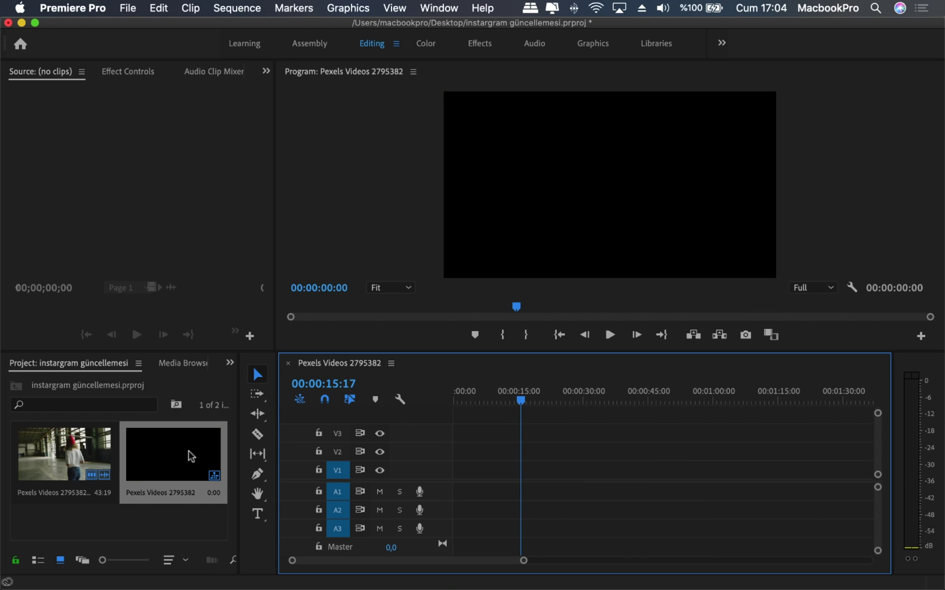
left_click(190, 457)
key("Delete")
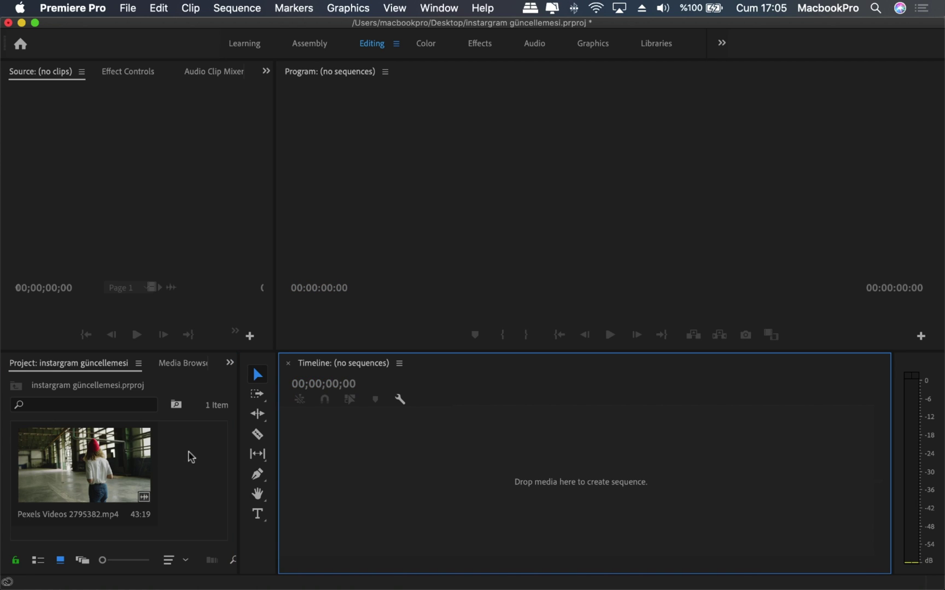
Start a new sequence from the Digital SLR 1080p DSLR 1080p25 preset
right_click(190, 457)
mouse_move(249, 389)
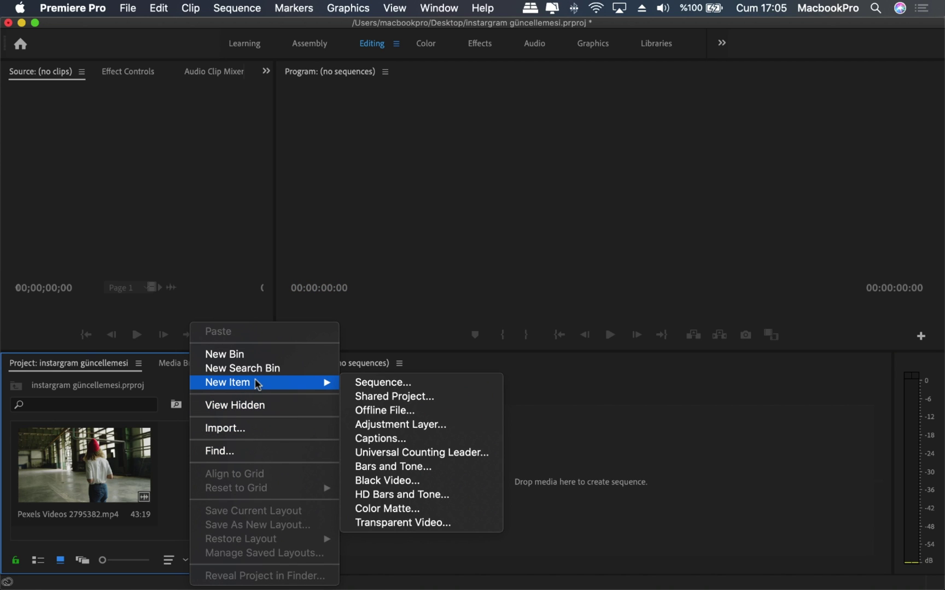
left_click(386, 382)
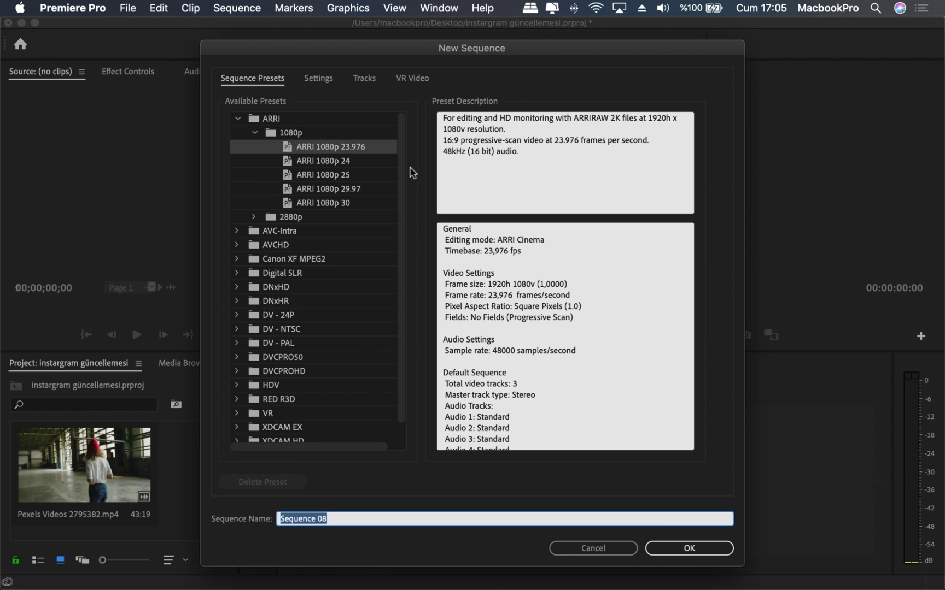
left_click(236, 272)
left_click(254, 287)
left_click(347, 318)
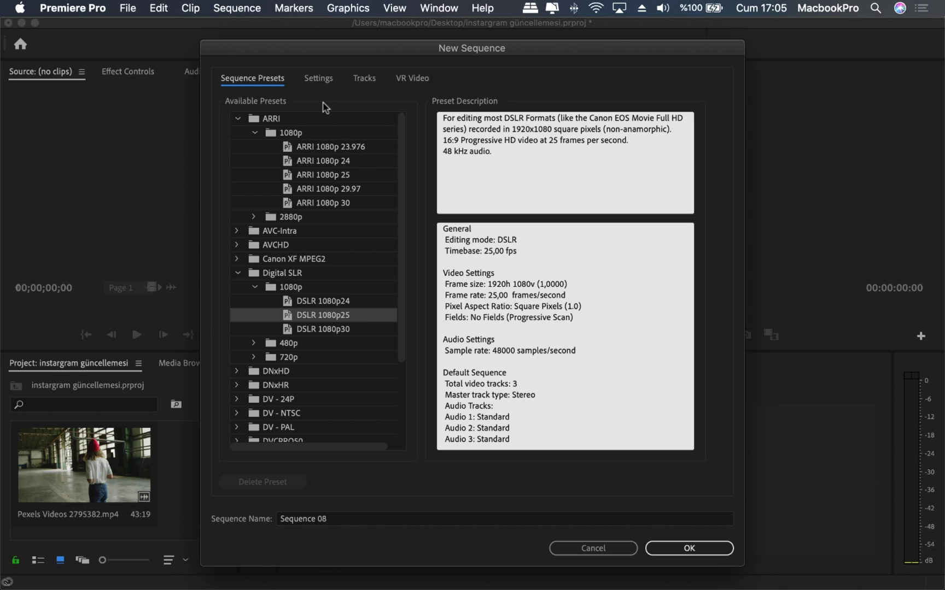
Change the sequence frame size to 1080 wide by 1920 tall
left_click(322, 80)
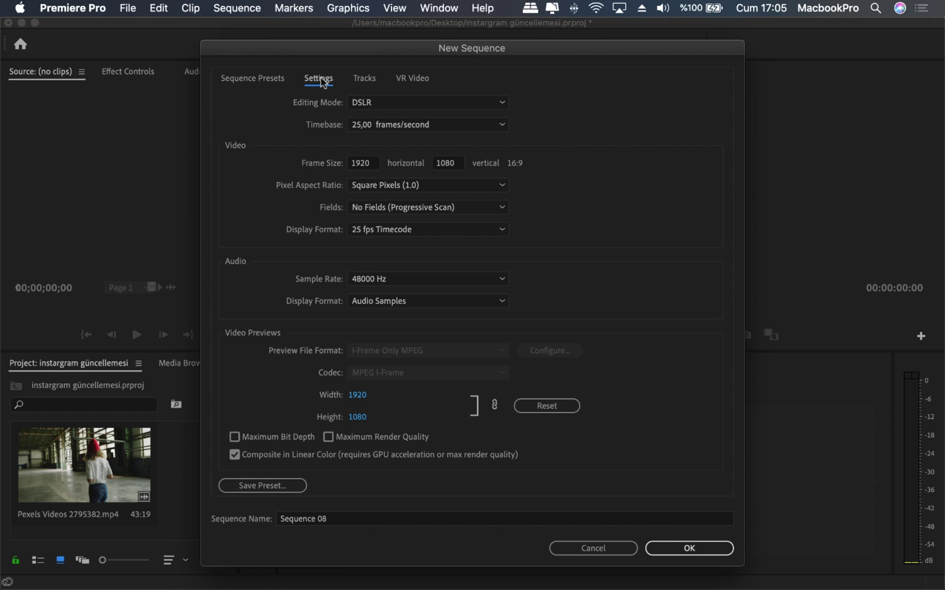
left_click(372, 163)
type("10")
left_click(456, 165)
type("1")
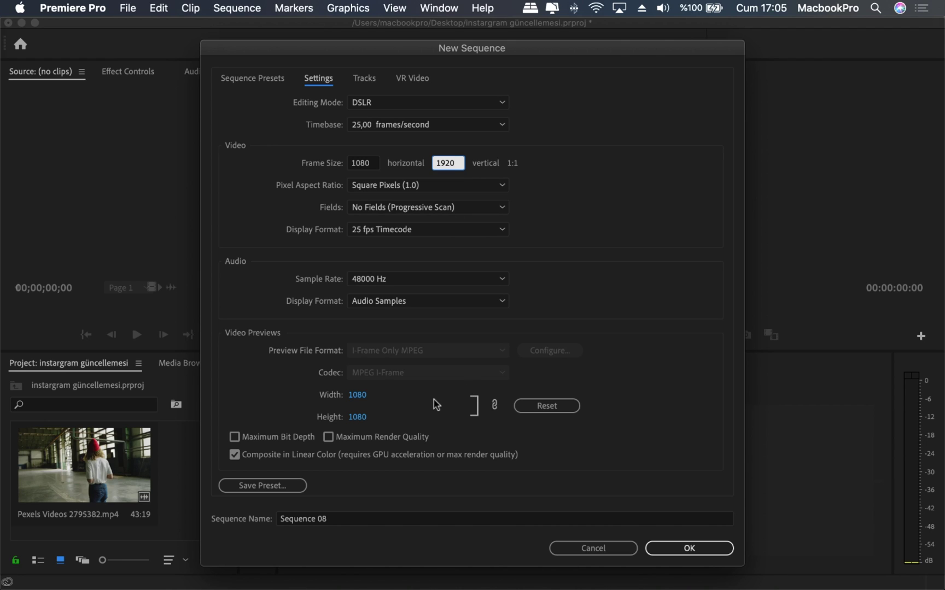
Save the 1080×1920 settings as preset 'story' and create Sequence 08 from it
left_click(287, 491)
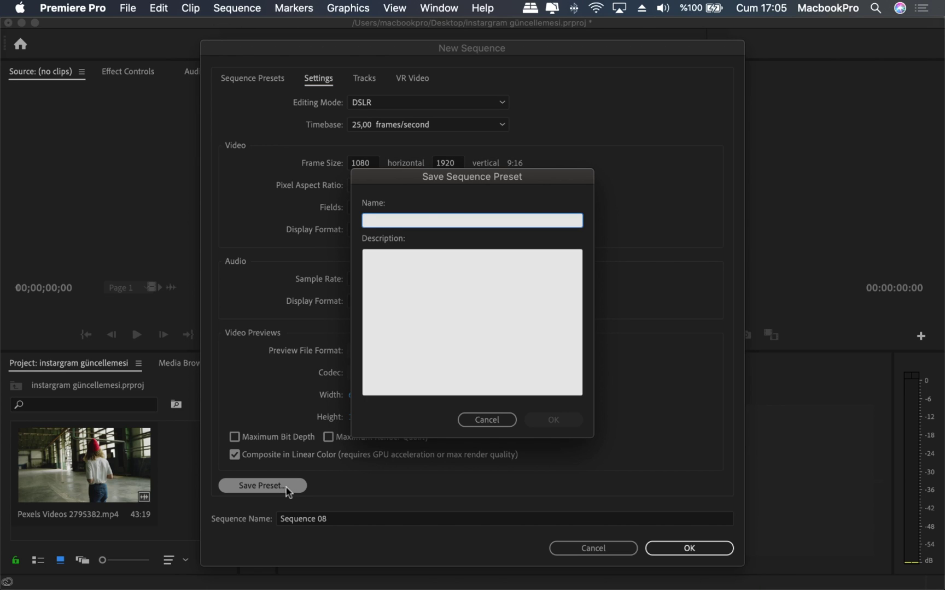
type("story")
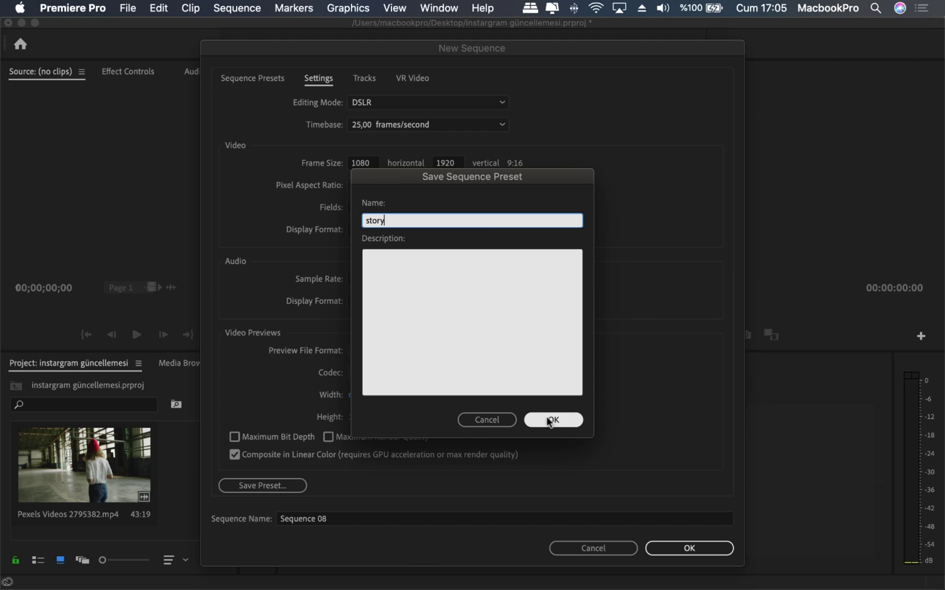
left_click(547, 420)
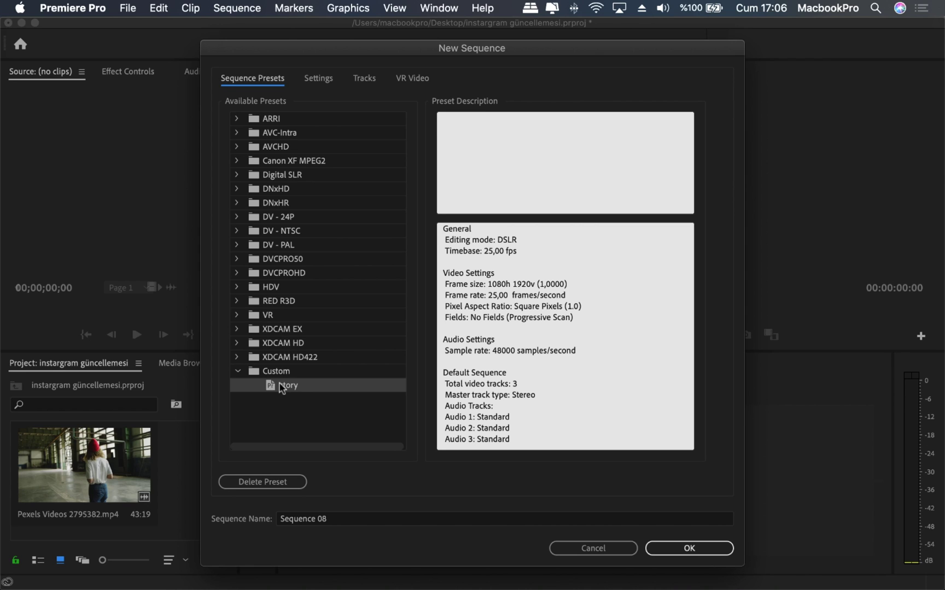
left_click(673, 544)
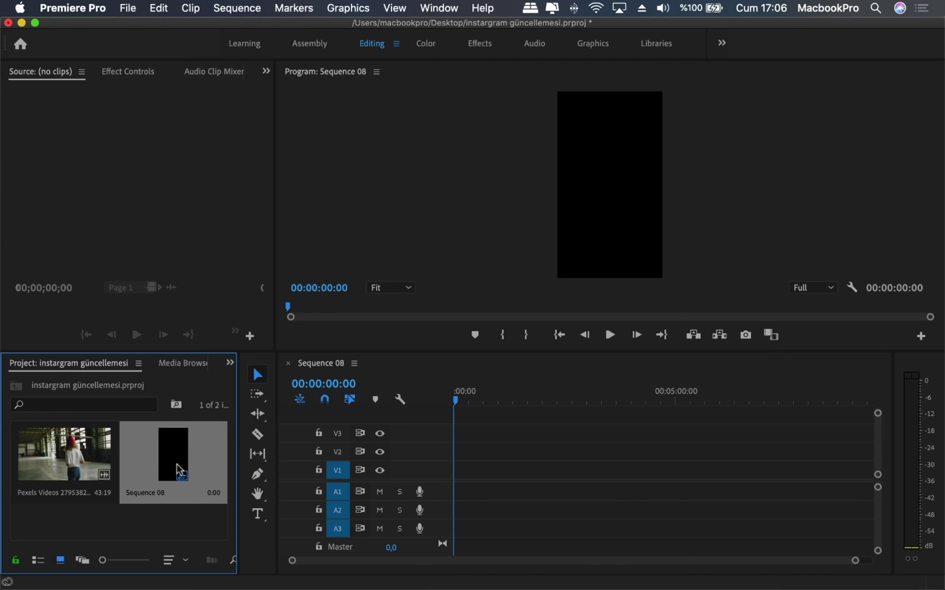
Drop the warehouse clip into Sequence 08, keeping the existing vertical settings, and start playback
mouse_move(79, 458)
left_mouse_down()
mouse_move(469, 458)
mouse_move(455, 472)
left_mouse_up()
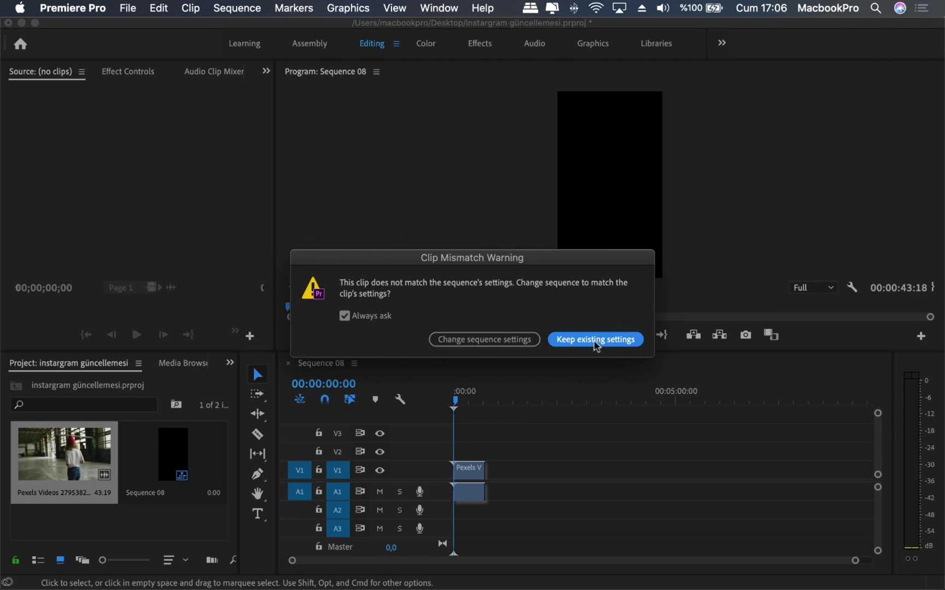
left_click(595, 343)
left_click(610, 335)
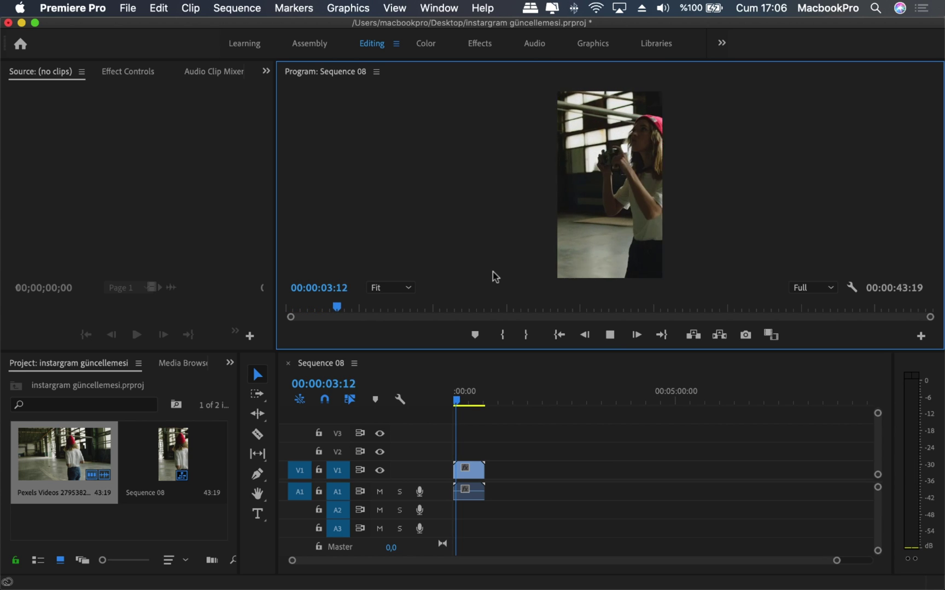
Stop playback, zoom the timeline out to show the whole clip, and resume playing
left_click(611, 335)
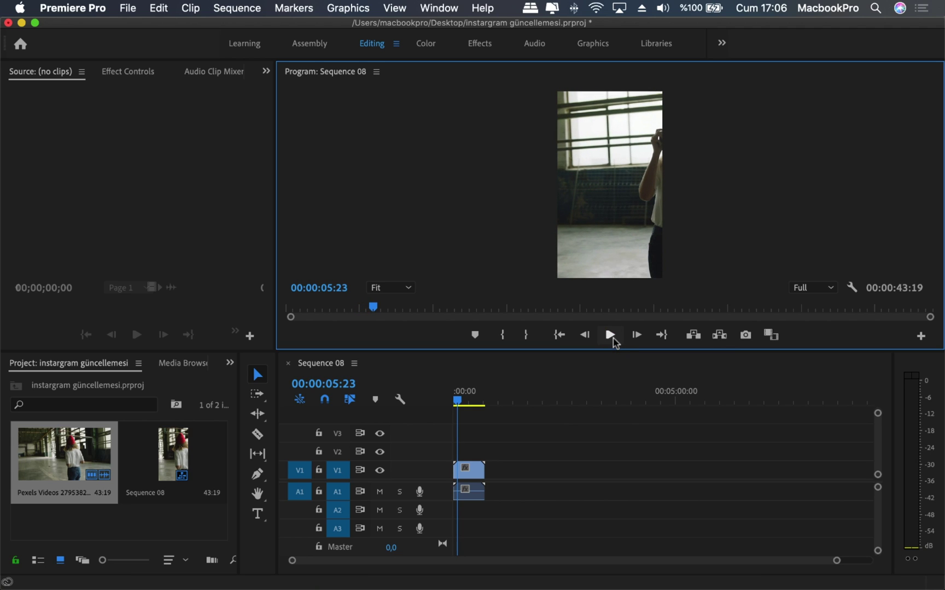
left_click(833, 562)
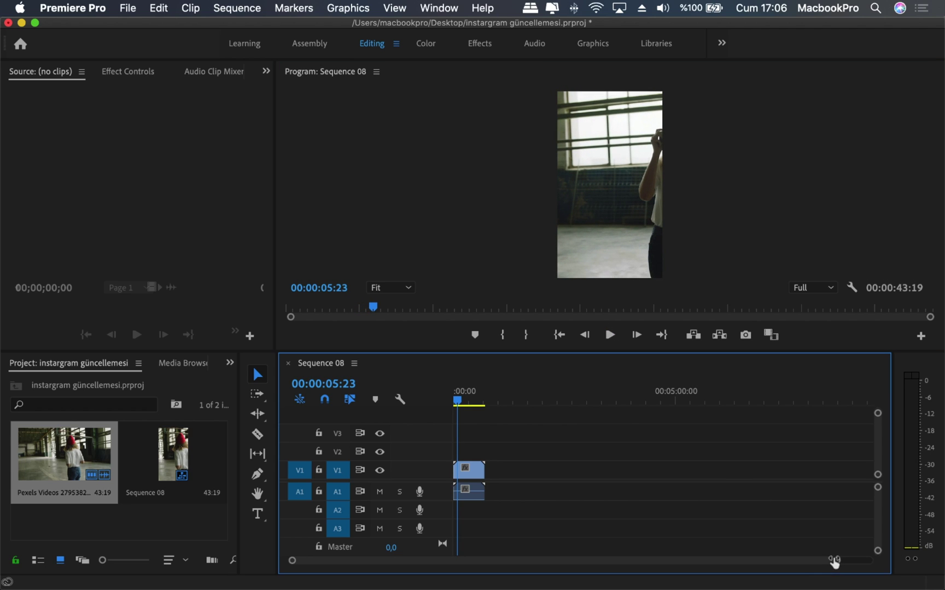
left_click_drag(833, 562, 734, 559)
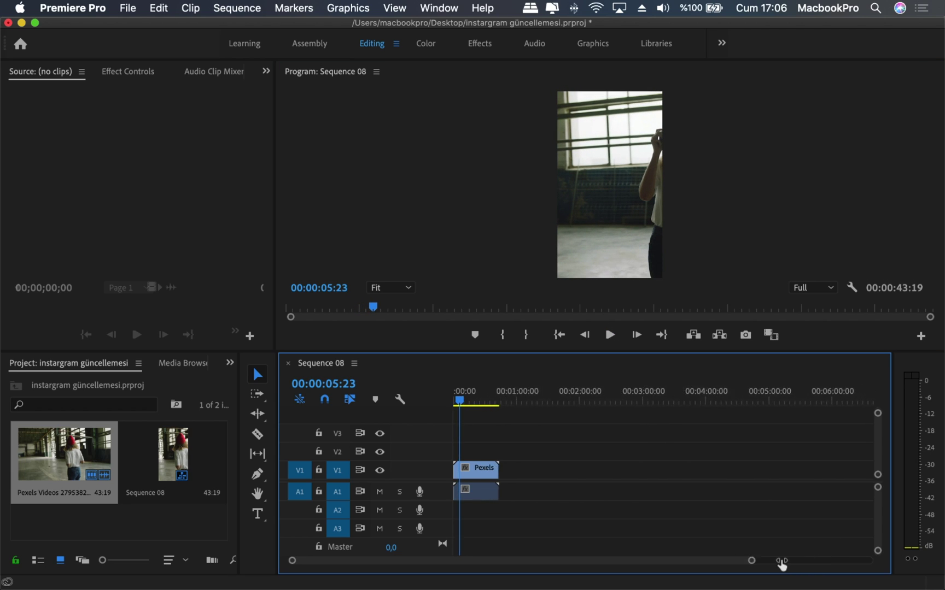
left_click(610, 335)
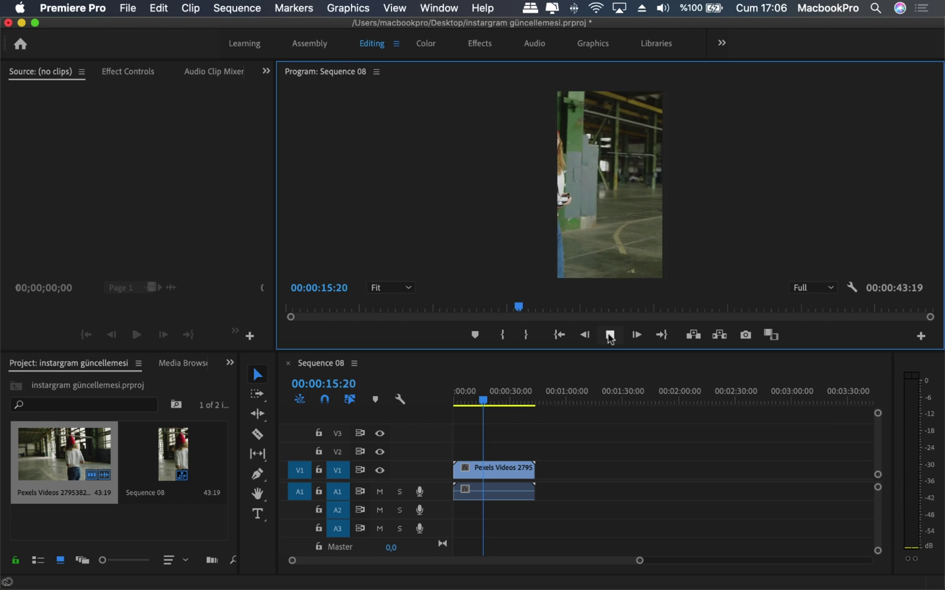
left_click(611, 337)
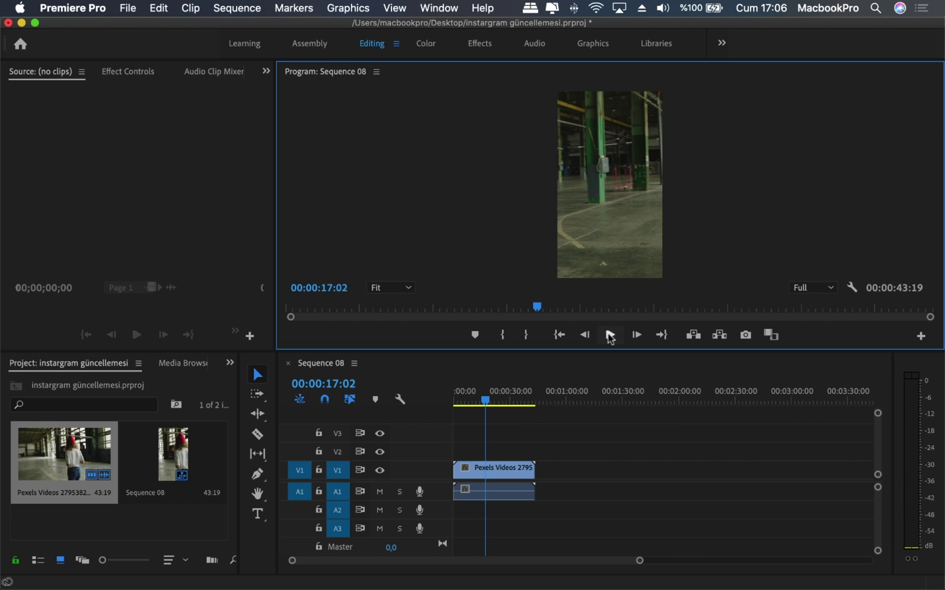
left_click(611, 217)
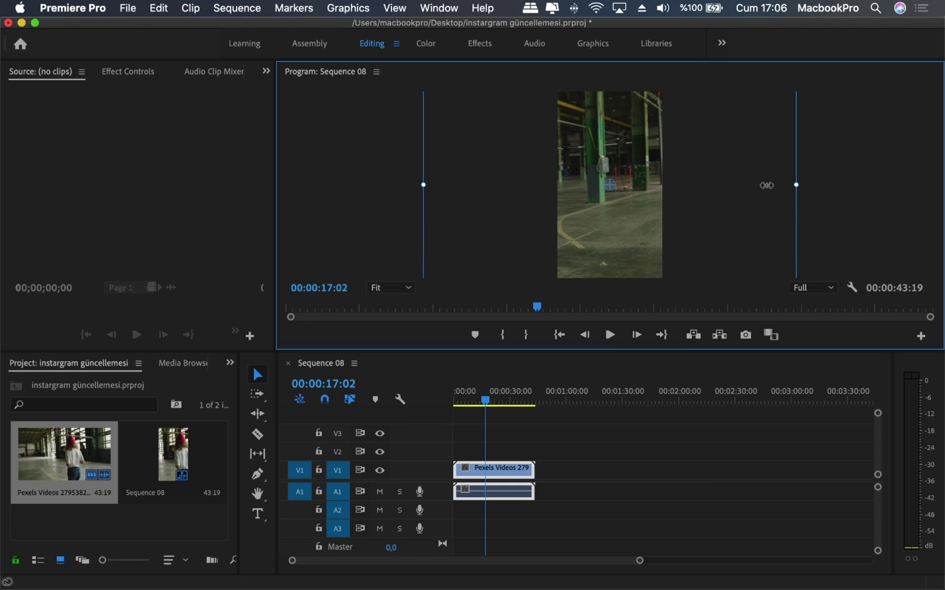
left_click_drag(796, 185, 674, 182)
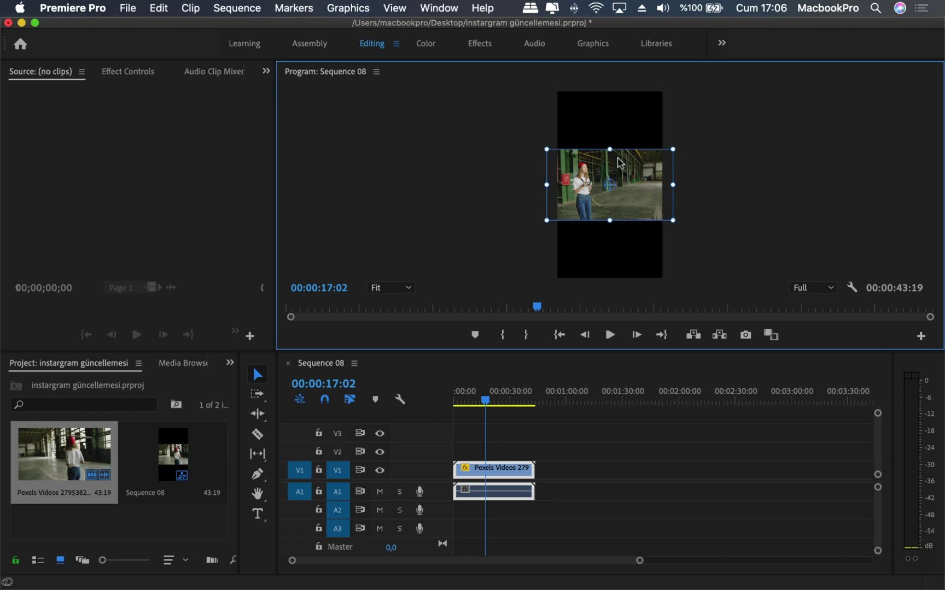
key("super+z")
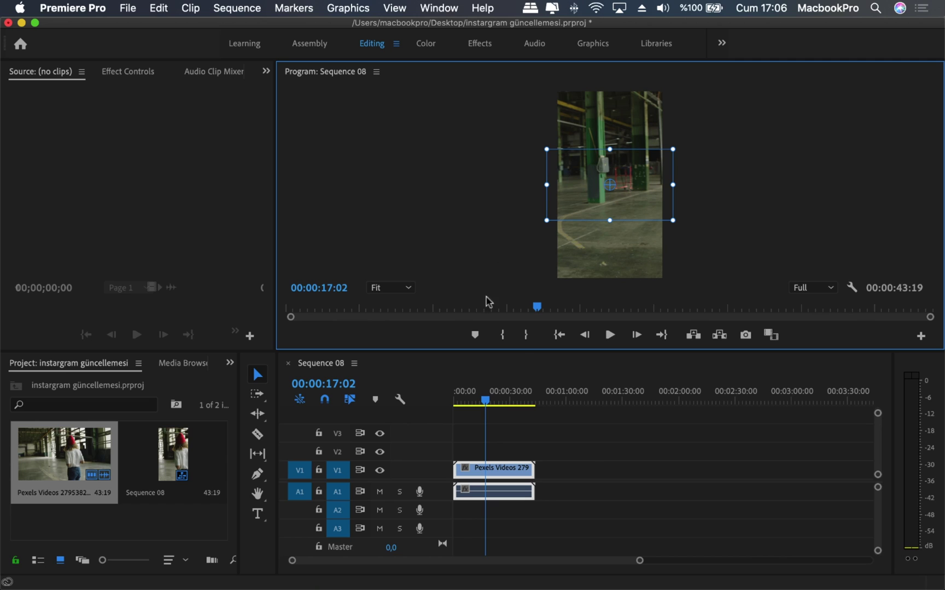
left_click(593, 450)
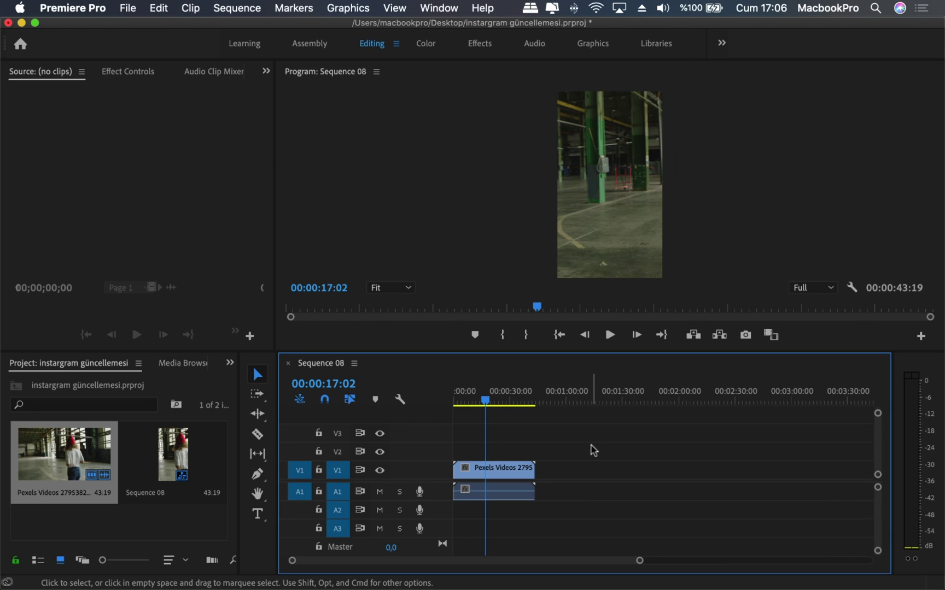
left_click_drag(485, 401, 441, 417)
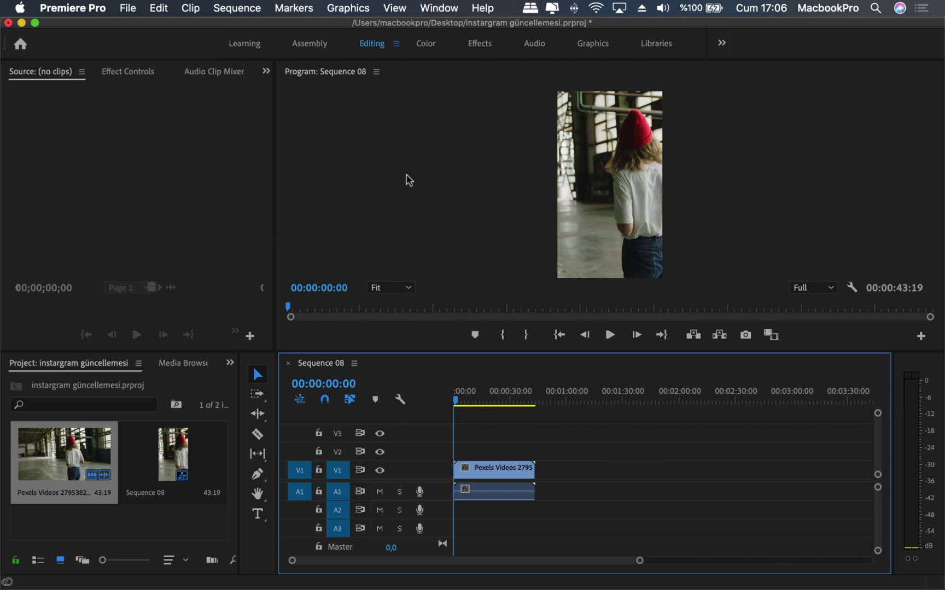
In the Effects layout, search 'auto re' and apply Auto Reframe to the V1 warehouse clip
left_click(482, 44)
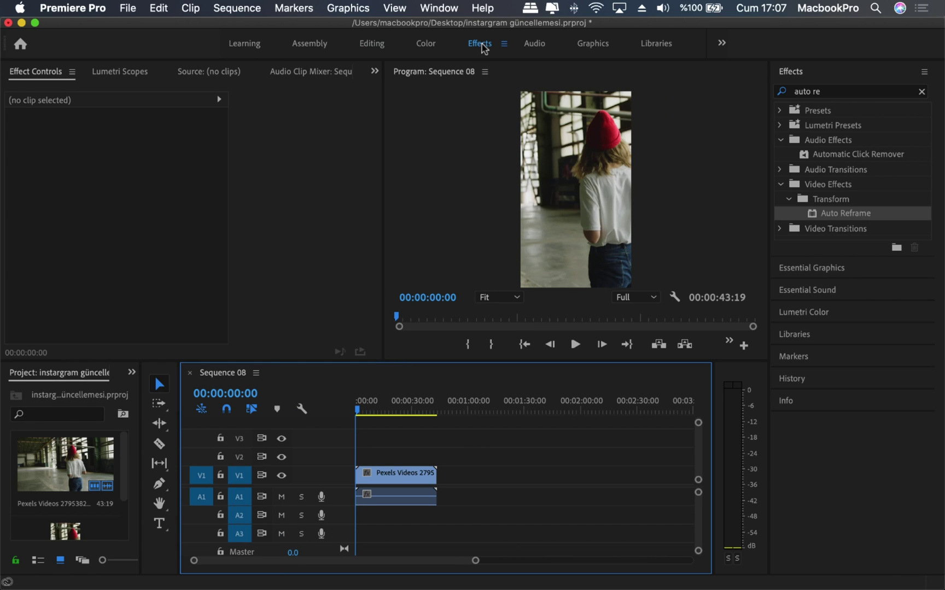
left_click(828, 93)
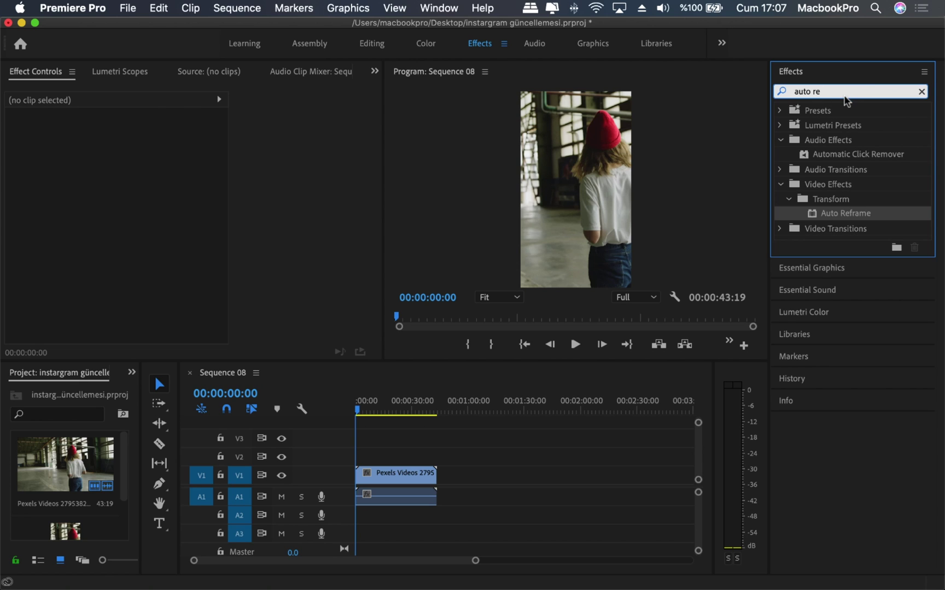
key("BackSpace")
key("BackSpace")
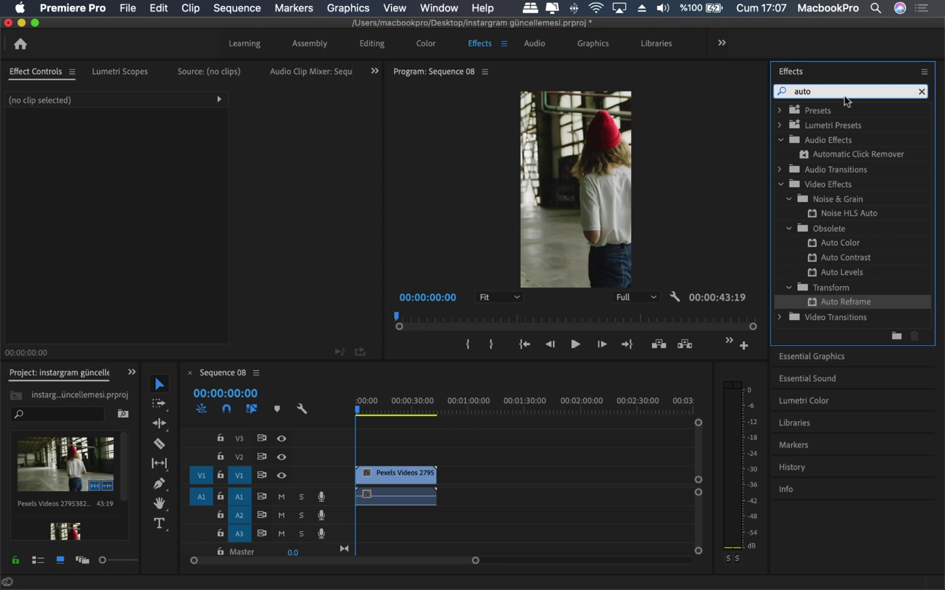
type(" re")
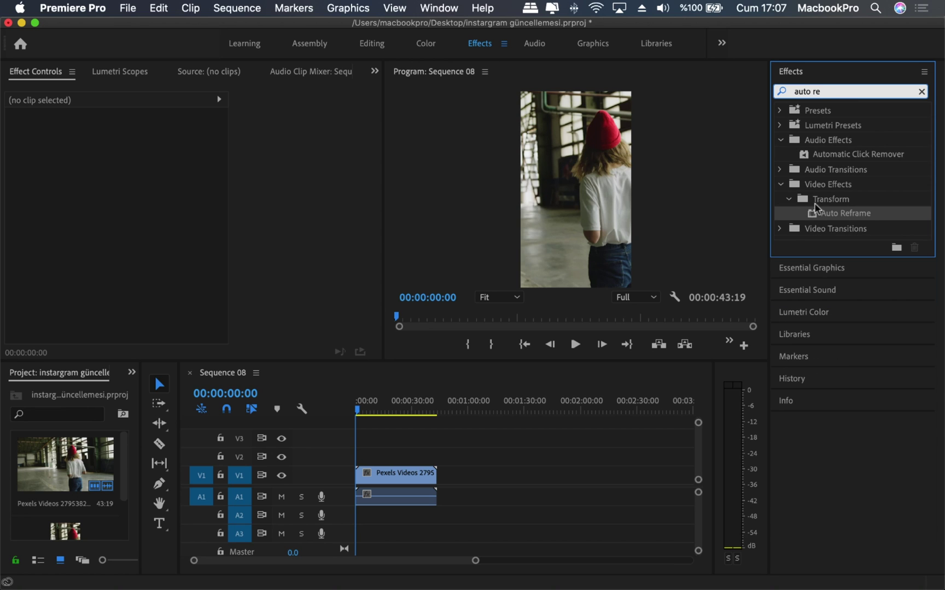
left_click_drag(832, 221, 385, 477)
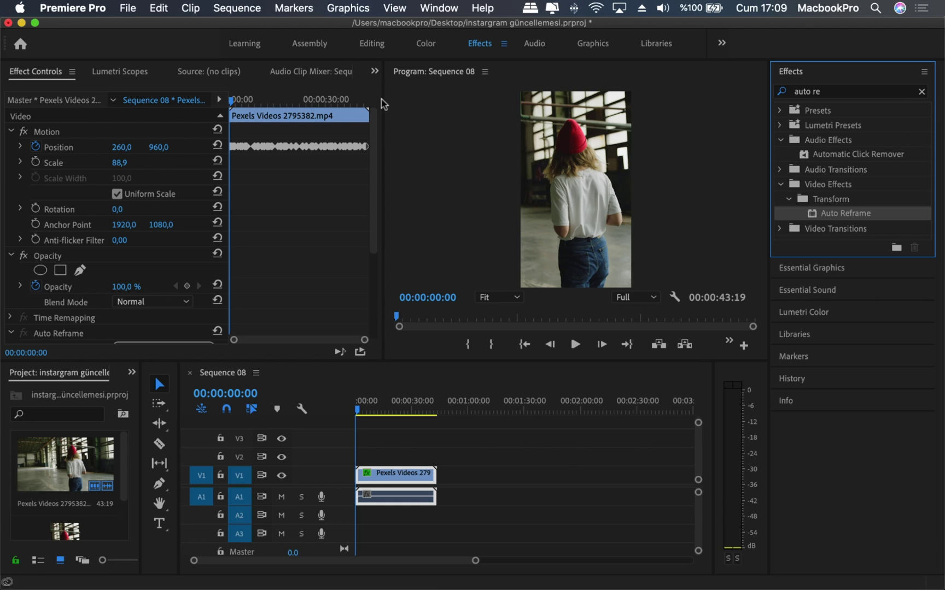
Back in the Editing layout, play the reframed vertical Sequence 08 through and replay it
left_click(372, 44)
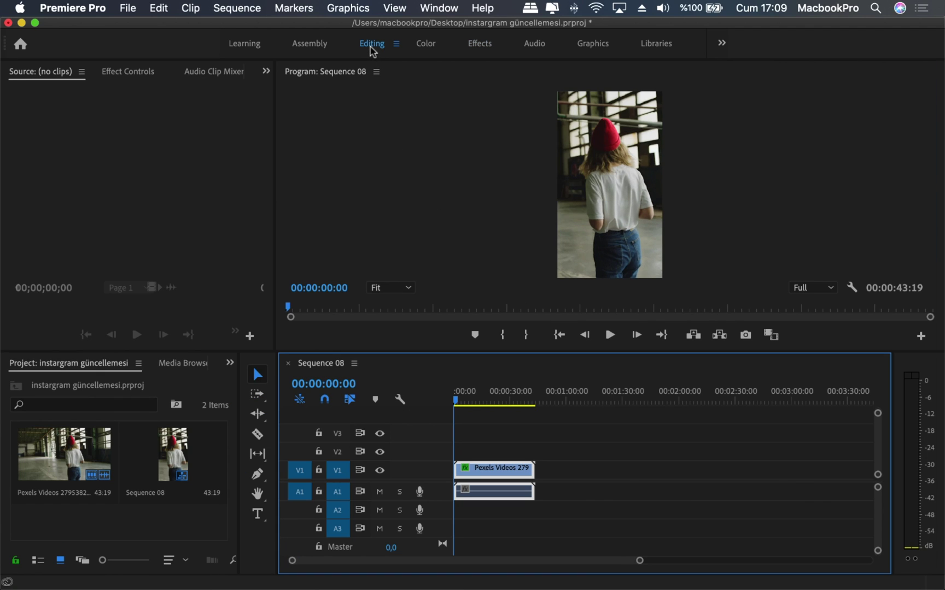
left_click(610, 336)
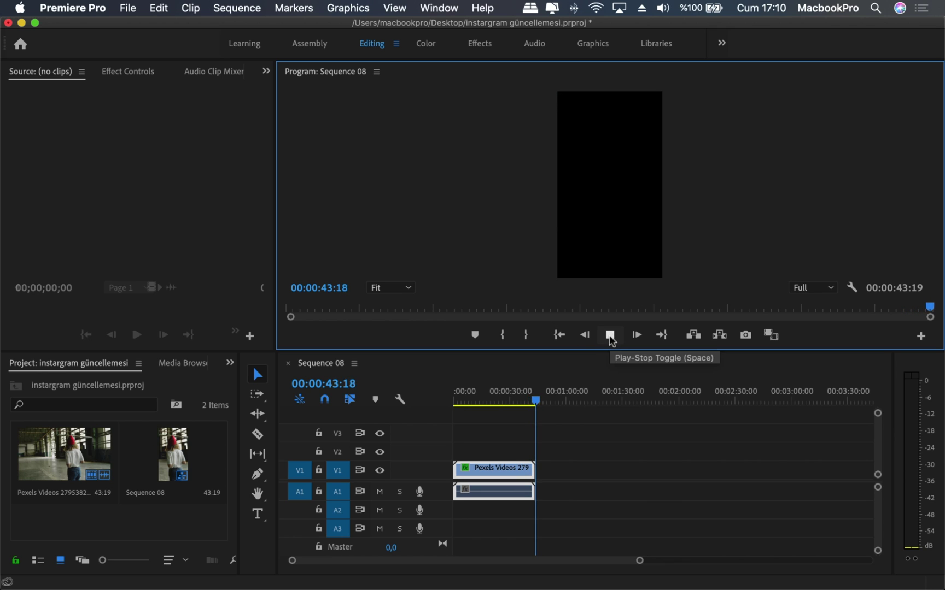
left_click(610, 335)
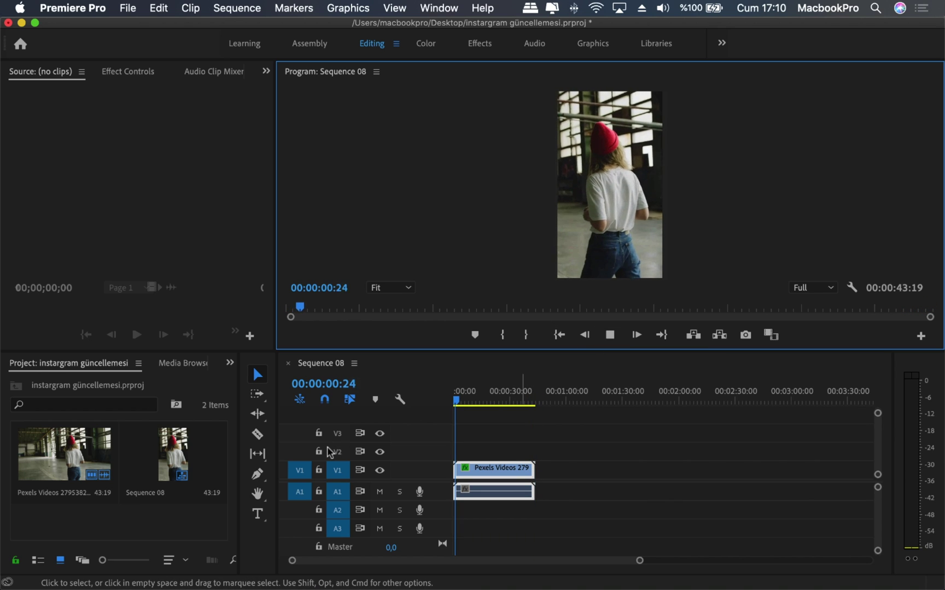
Remove the clip from the timeline and delete Sequence 08 from the project
left_click(522, 476)
key("BackSpace")
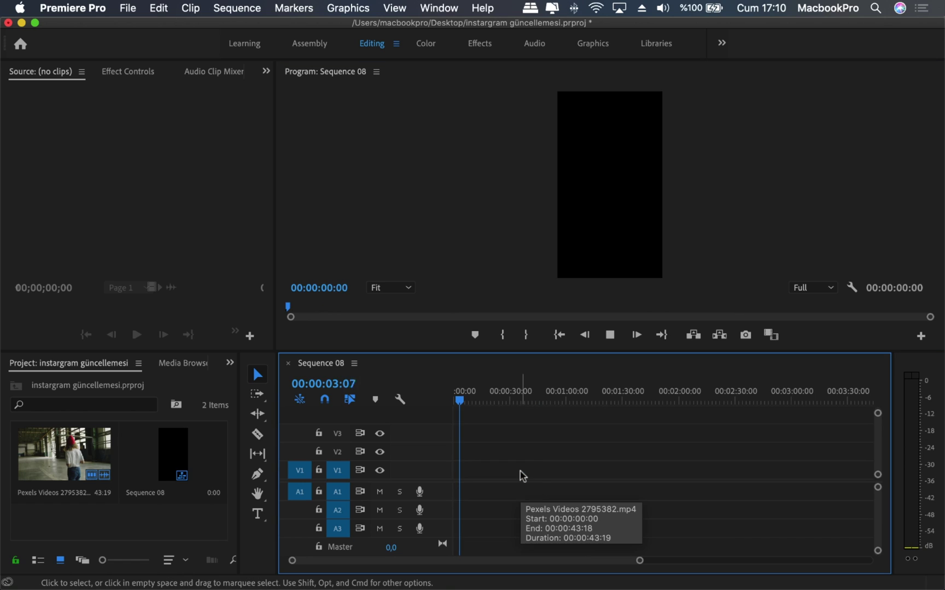
left_click(180, 459)
key("BackSpace")
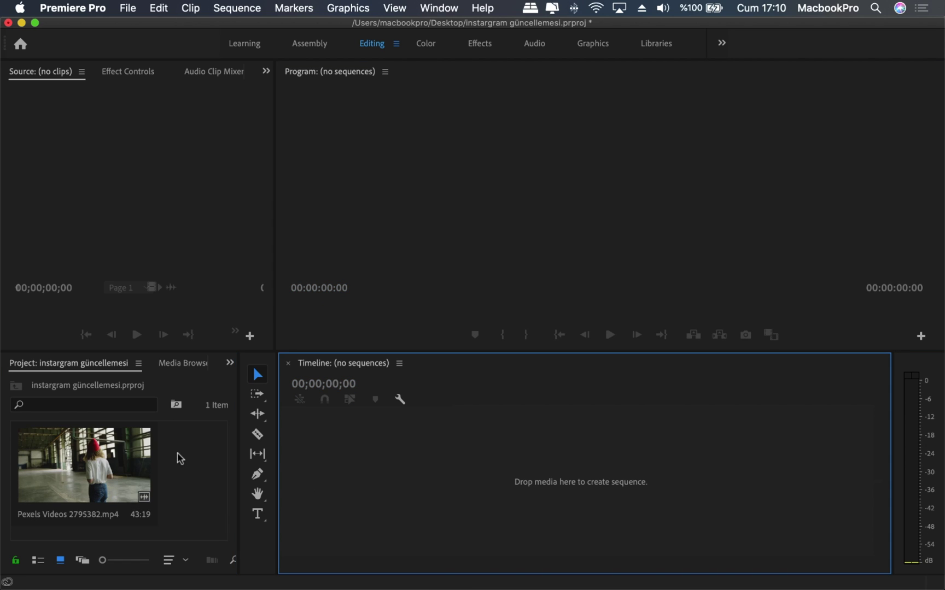
Start a new sequence and set its frame height to 1080, making it 1080×1080
right_click(181, 458)
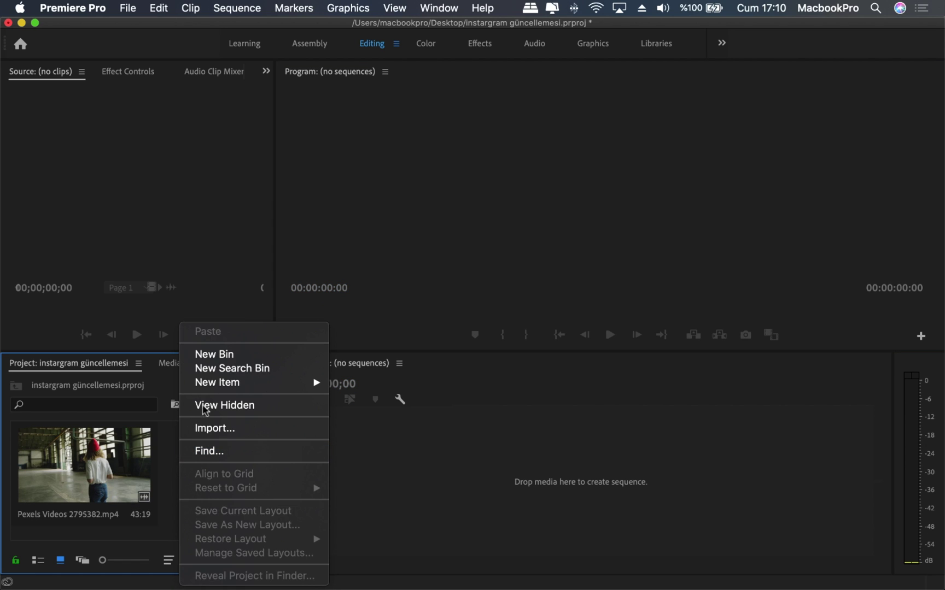
mouse_move(261, 387)
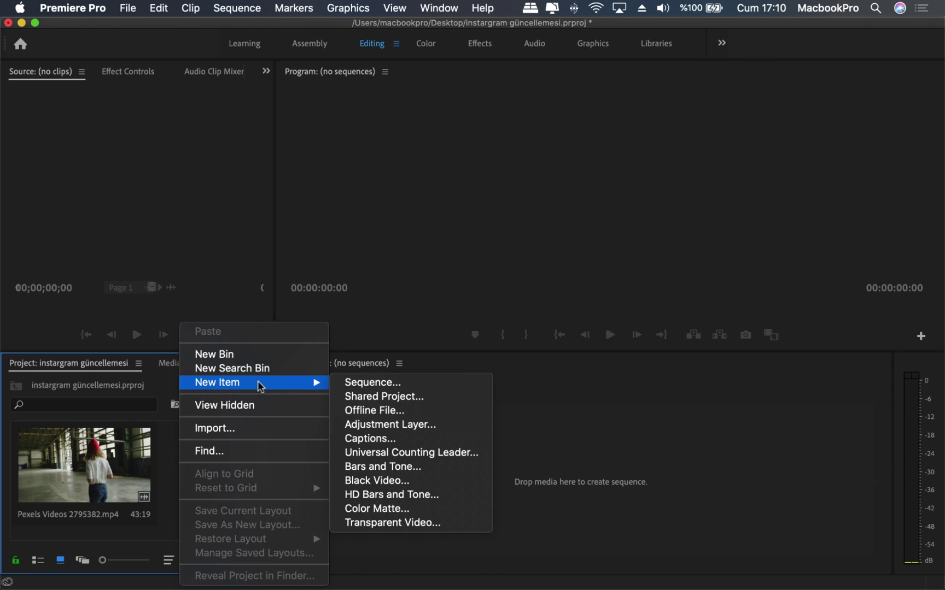
left_click(381, 383)
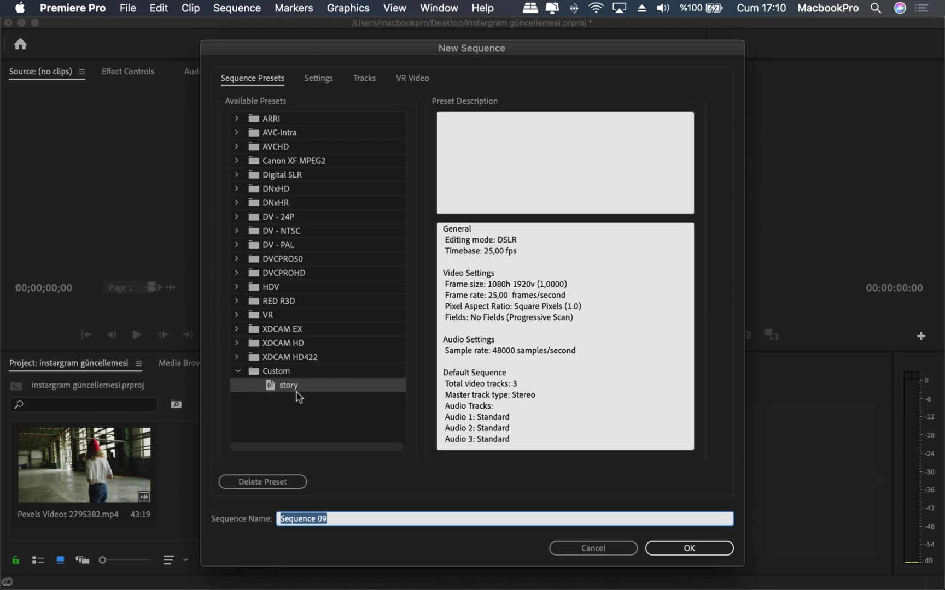
left_click(322, 81)
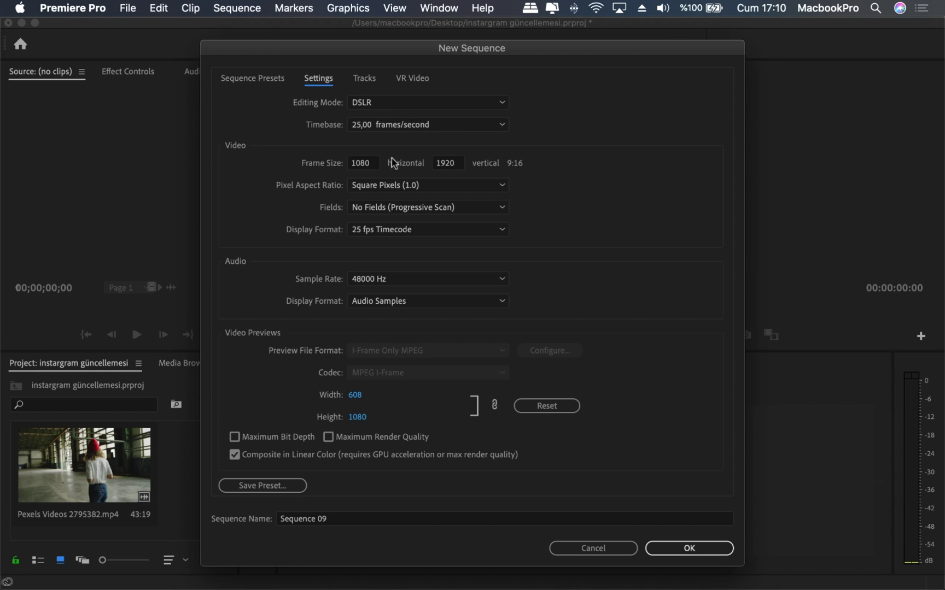
left_click(458, 164)
type("1080")
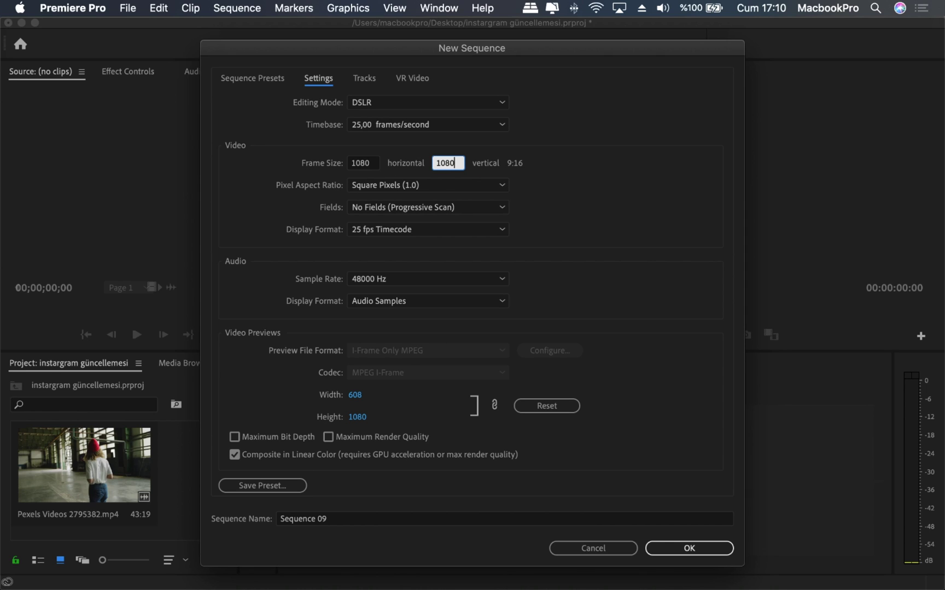
left_click(361, 394)
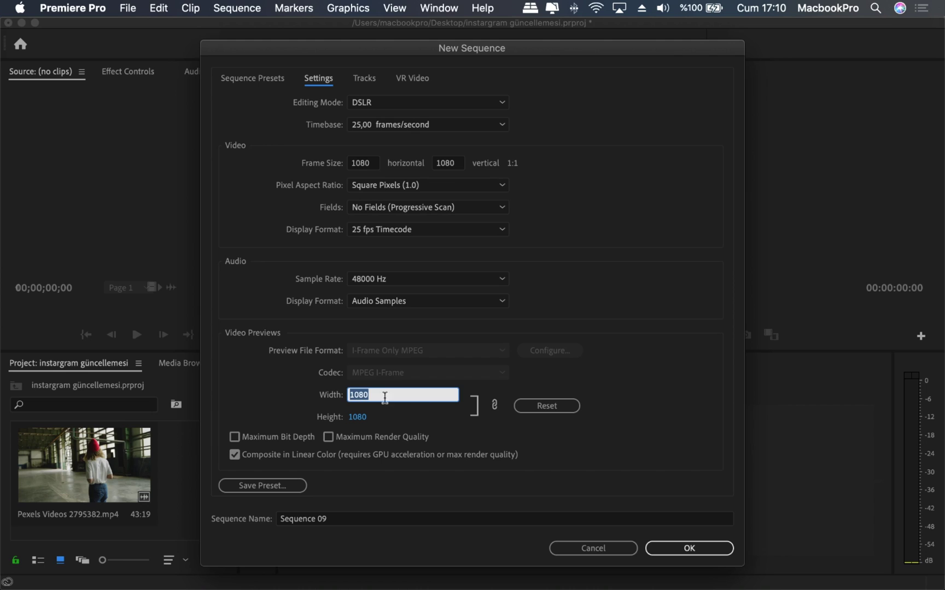
Save the square settings as preset 'instagram' and create Sequence 09
left_click(273, 486)
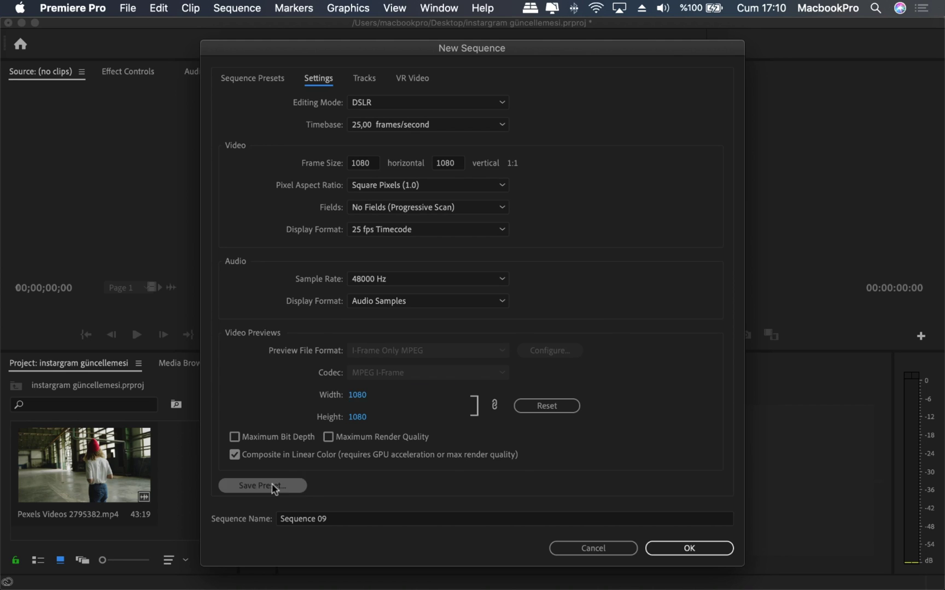
type("instagram")
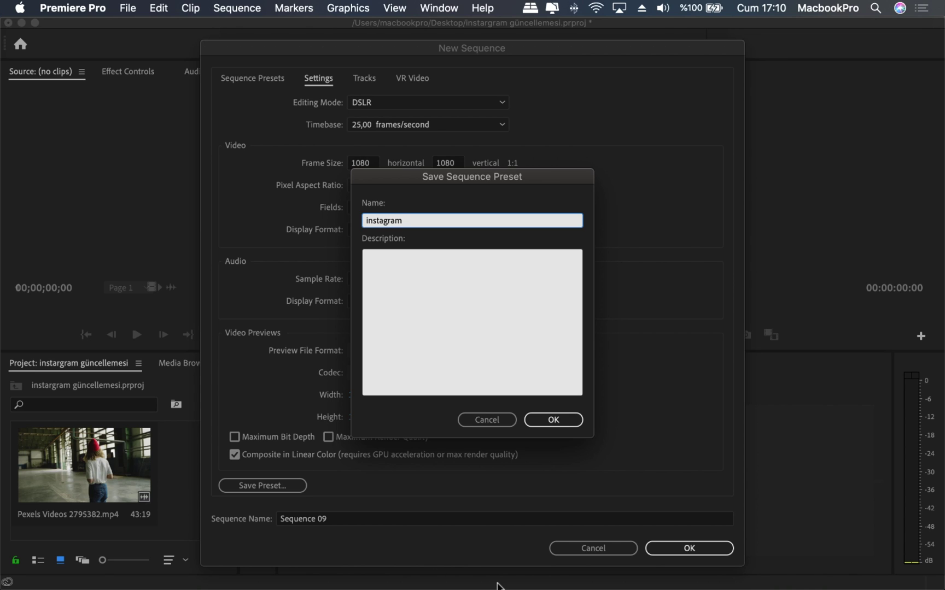
left_click(553, 418)
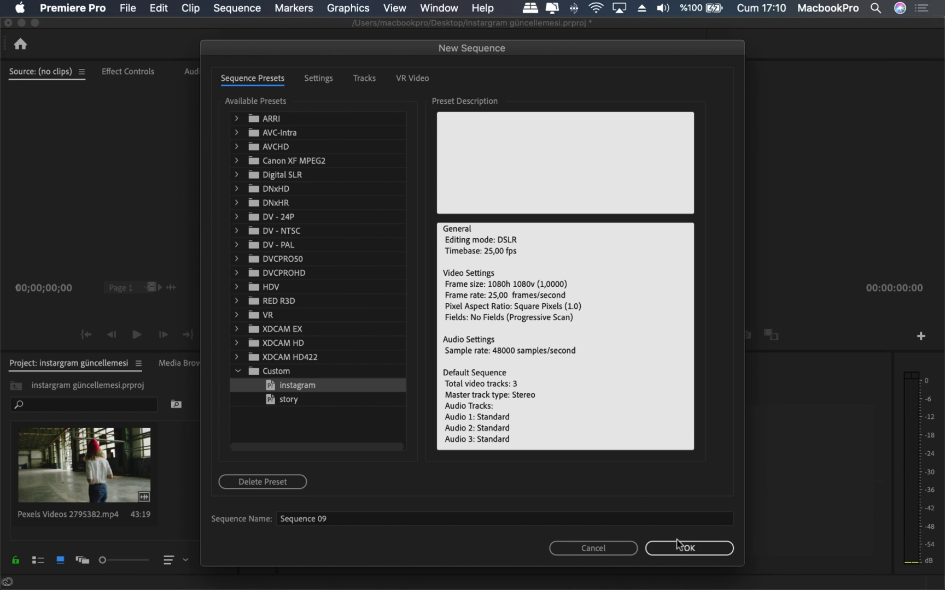
left_click(677, 547)
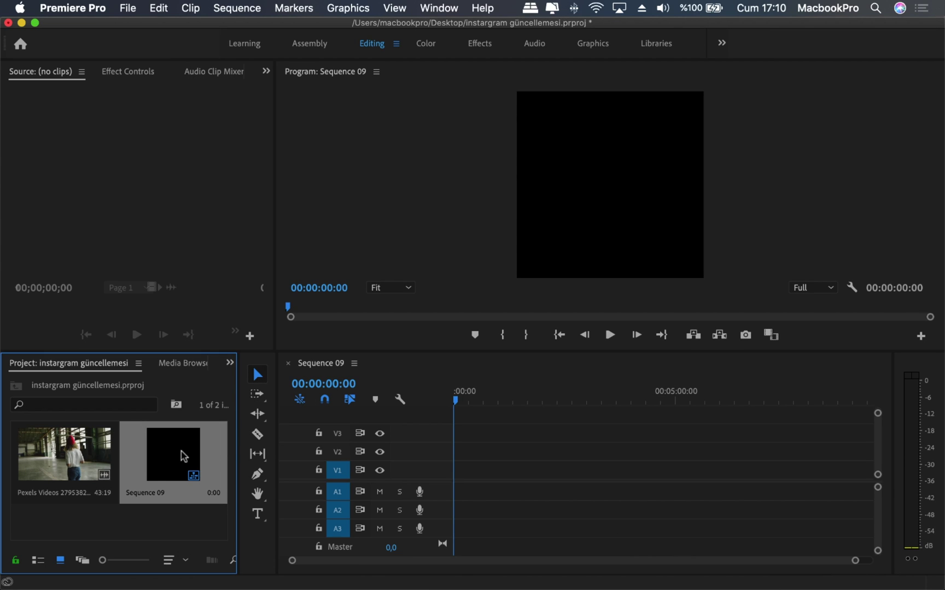
Drop the Pexels clip into Sequence 09 keeping its 1080×1080 settings, then play and stop it
mouse_move(96, 471)
left_mouse_down()
mouse_move(464, 459)
mouse_move(455, 467)
left_mouse_up()
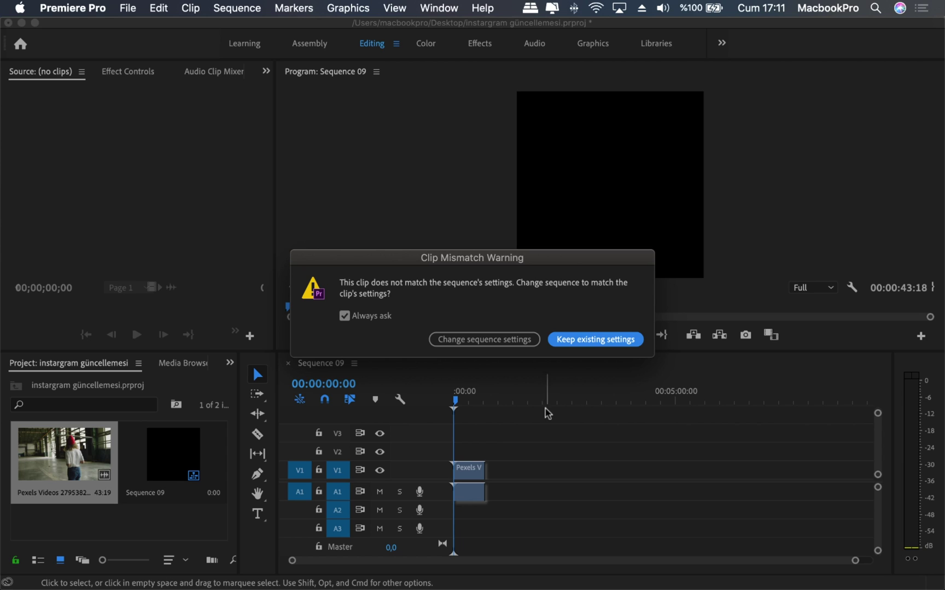
left_click(577, 340)
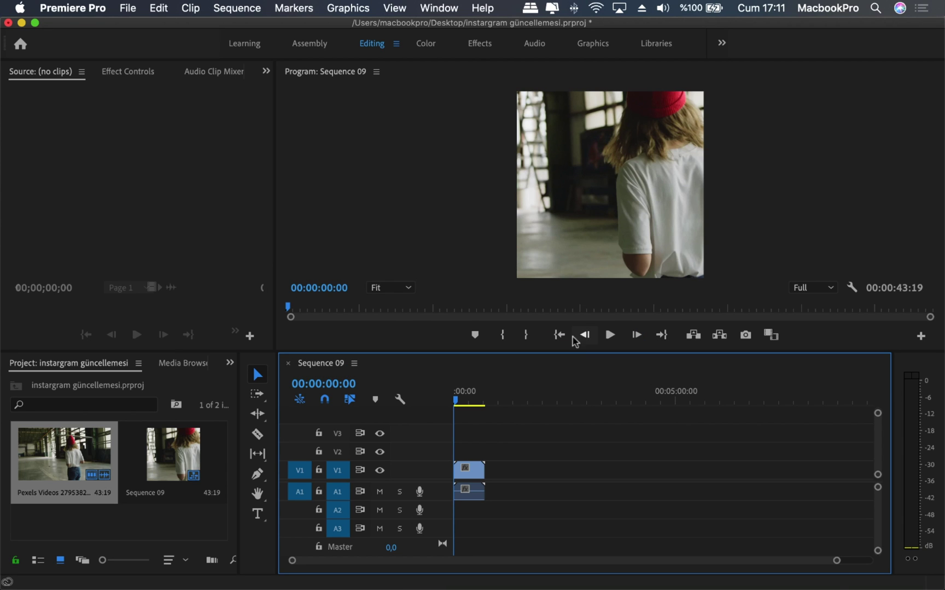
left_click(610, 335)
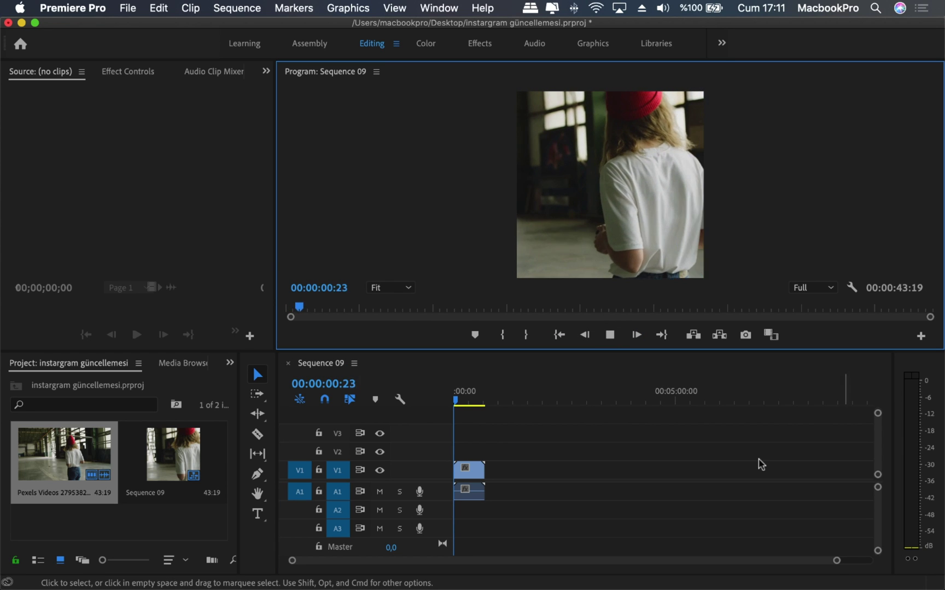
left_click_drag(836, 563, 600, 561)
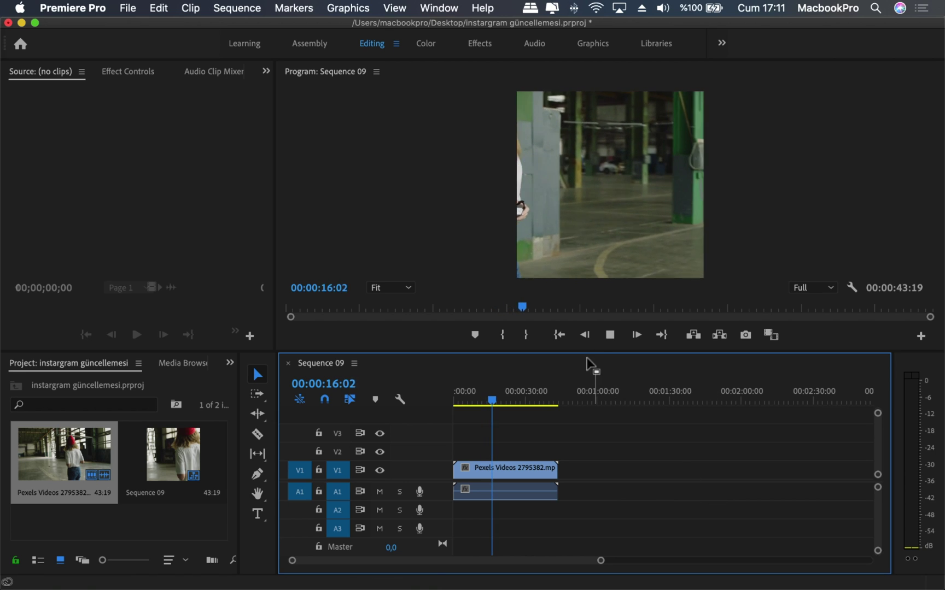
left_click(609, 335)
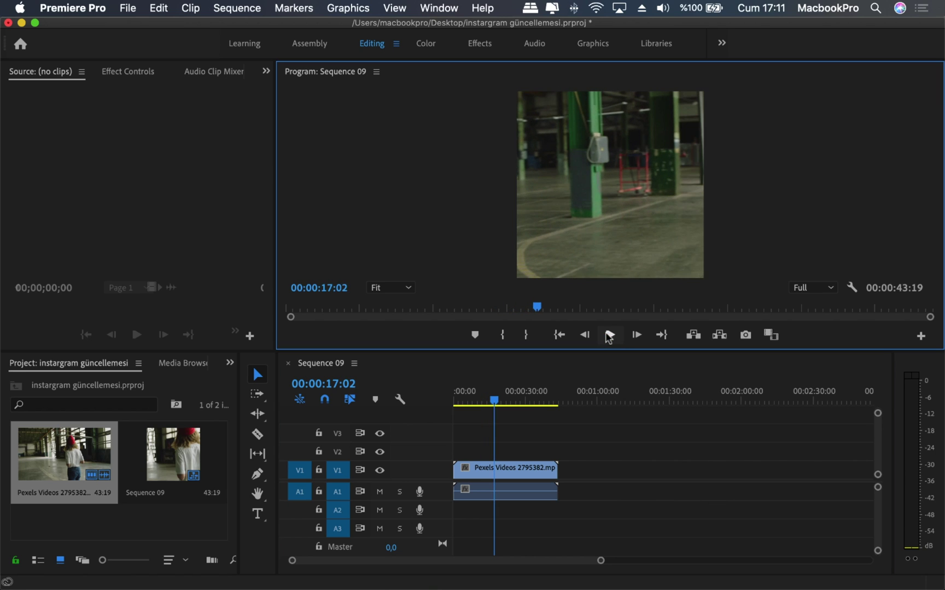
Apply Auto Reframe to the V1 clip in Sequence 09 and play it back from the start
left_click(474, 48)
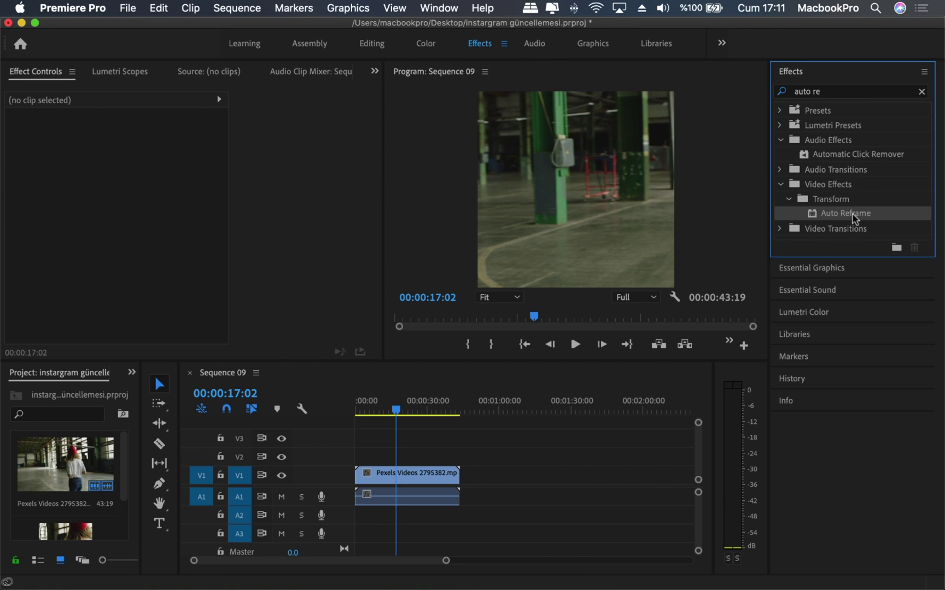
left_click_drag(855, 218, 419, 479)
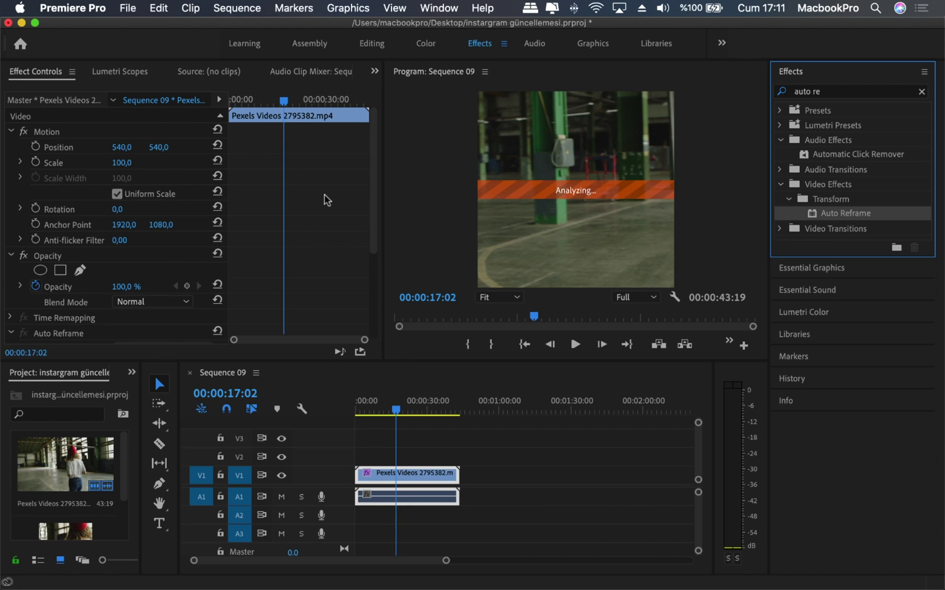
left_click(362, 411)
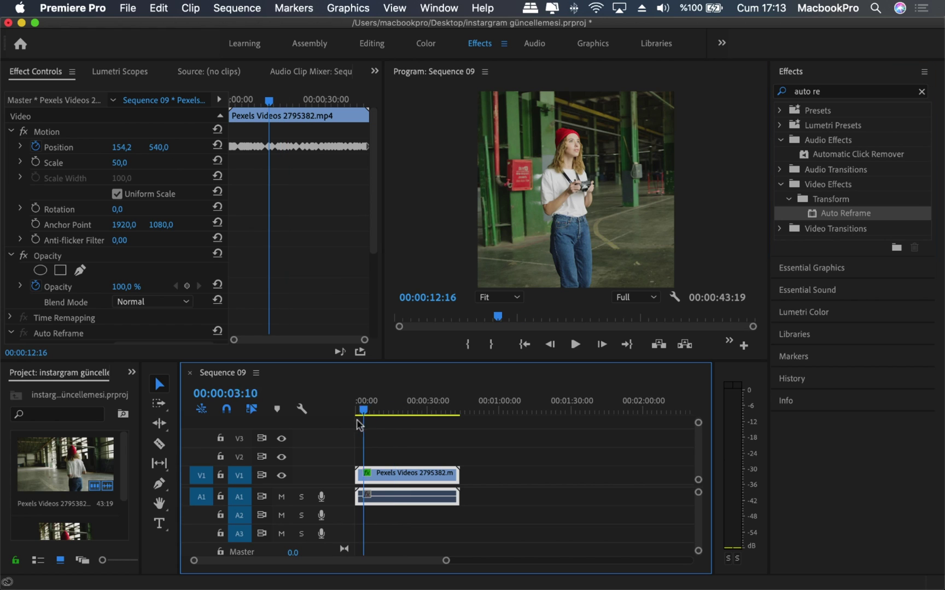
left_click_drag(358, 425, 344, 426)
left_click(574, 346)
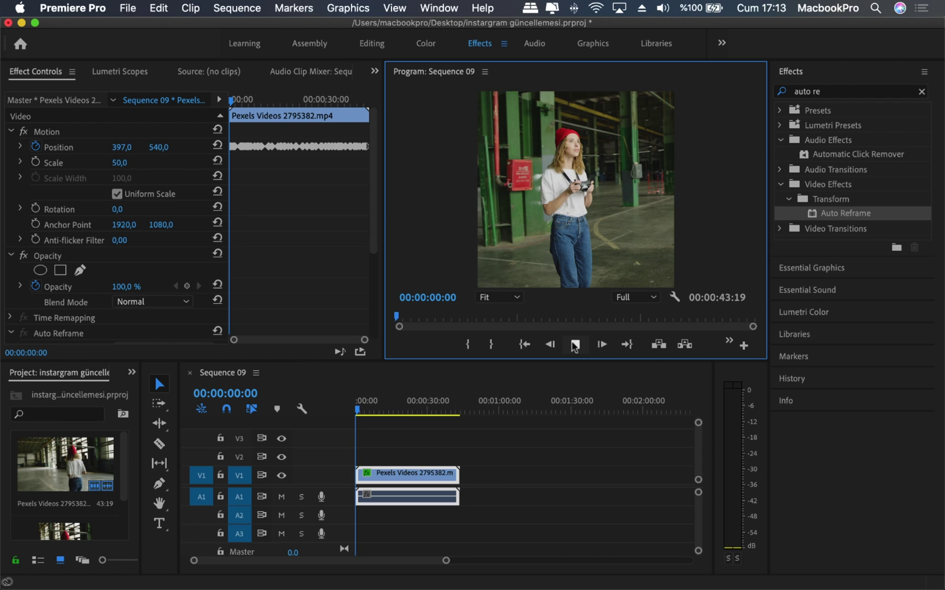
left_click(576, 349)
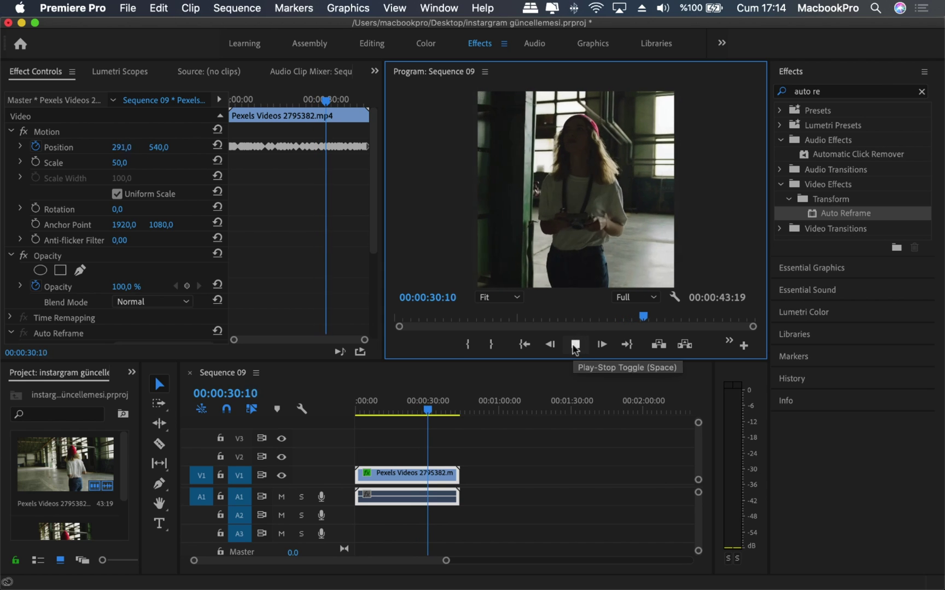
left_click(578, 342)
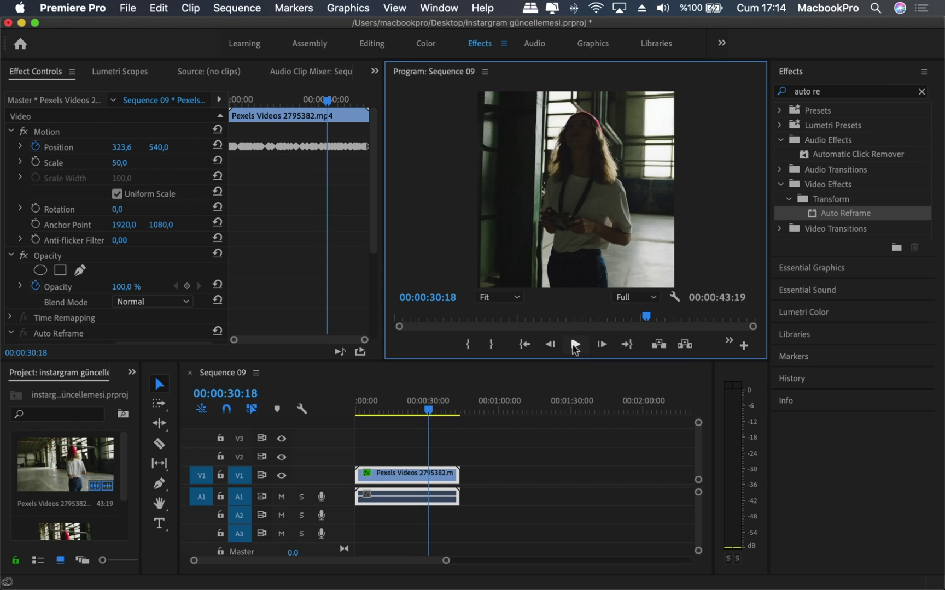
Switch to the Editing workspace showing the reframed square Sequence 09
left_click(374, 44)
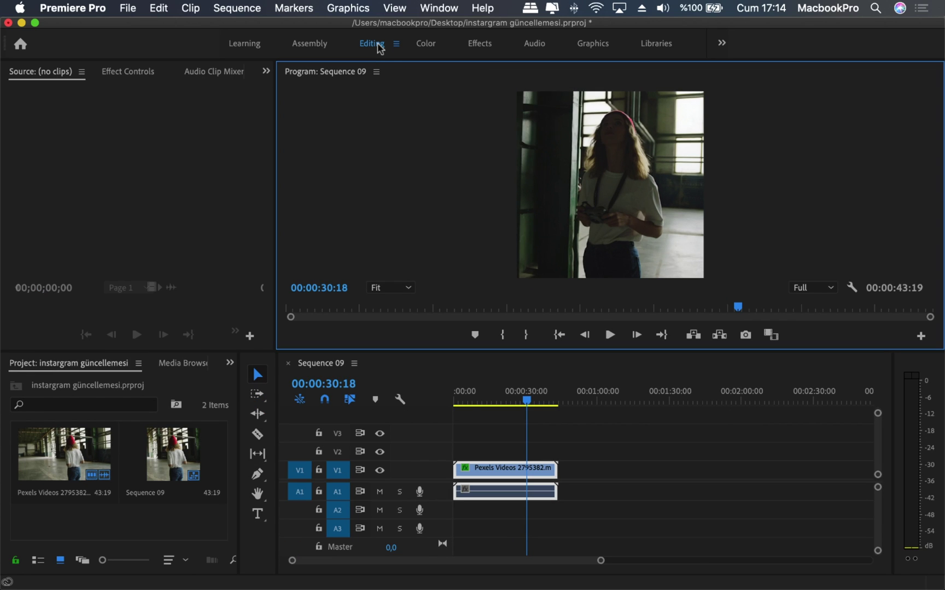